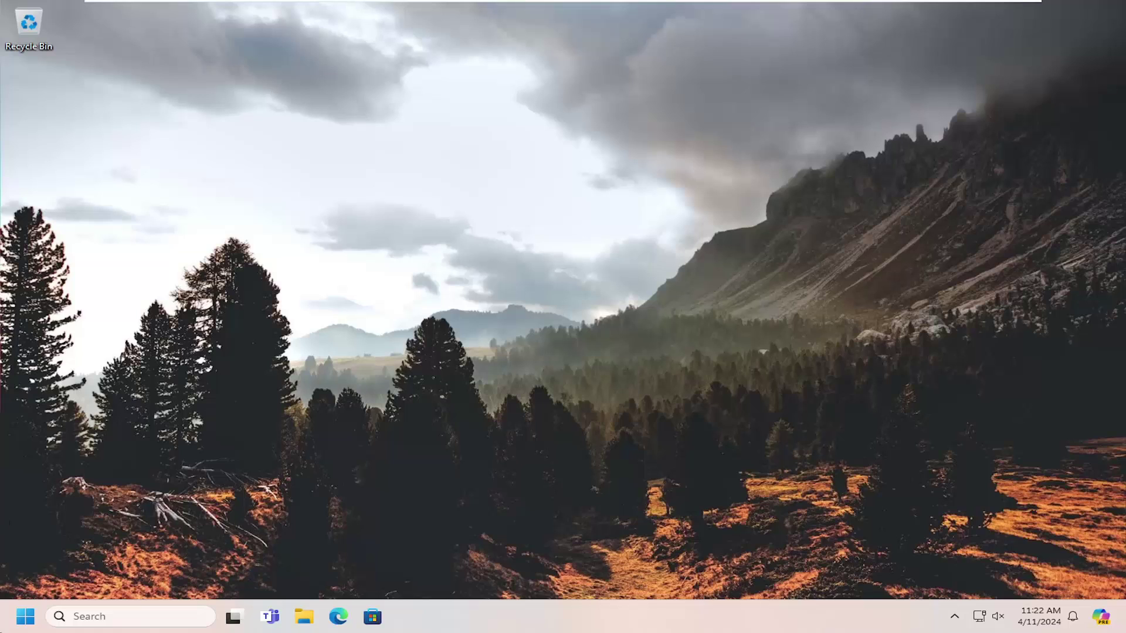
- Open Start and its search box to look up 'file explorer'
{"action": "left_click", "coordinate": [25, 616]}
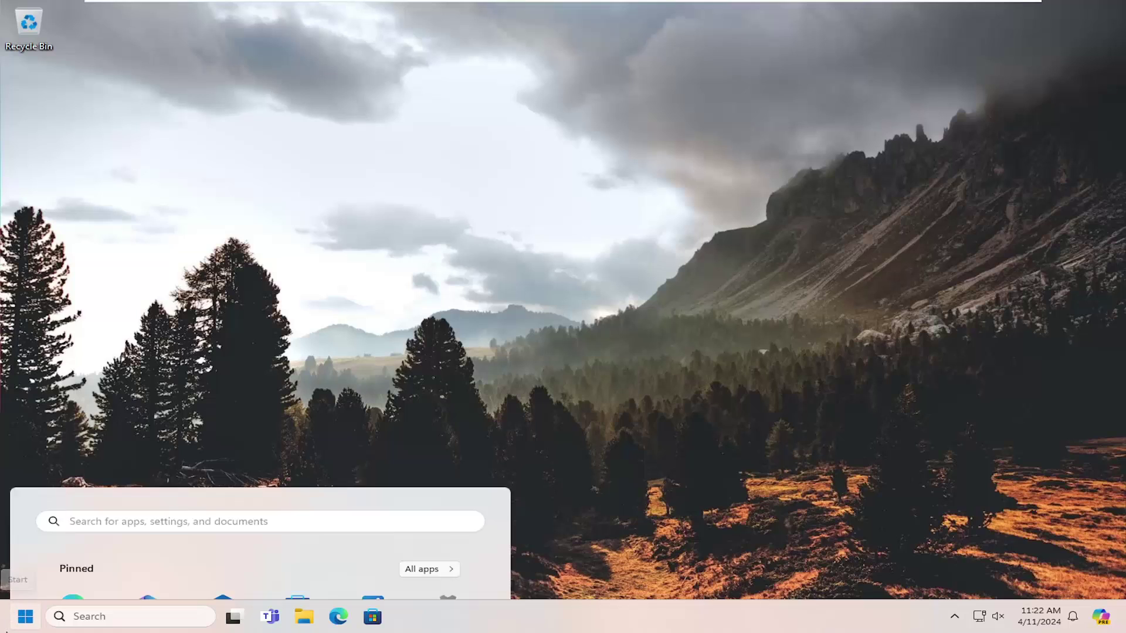
{"action": "left_click", "coordinate": [88, 616]}
{"action": "type", "text": "file explorer"}
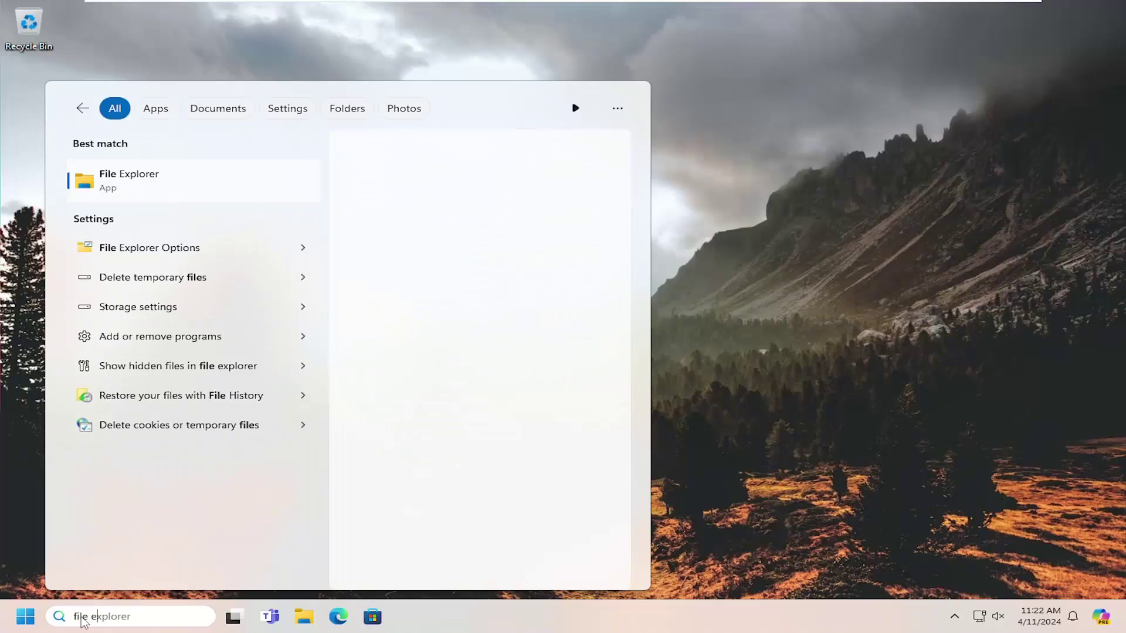
- Launch File Explorer and browse This PC > Local Disk (C:) > Users > MDTechVideo Tutorial
{"action": "left_click", "coordinate": [195, 181]}
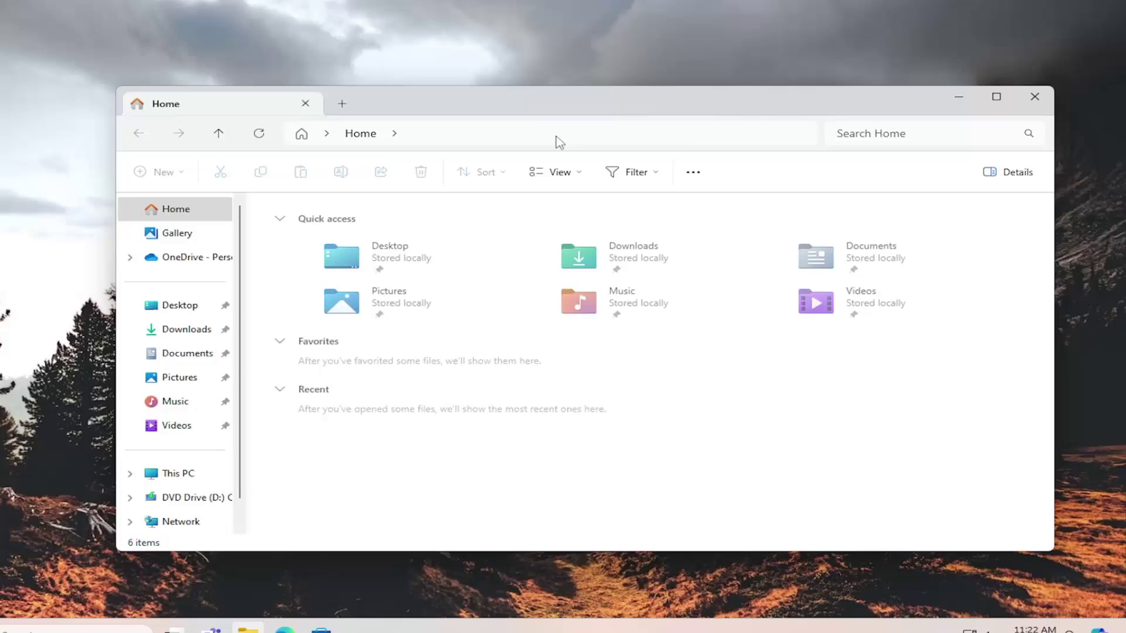
{"action": "scroll", "coordinate": [105, 450], "scroll_direction": "down", "scroll_amount": 1}
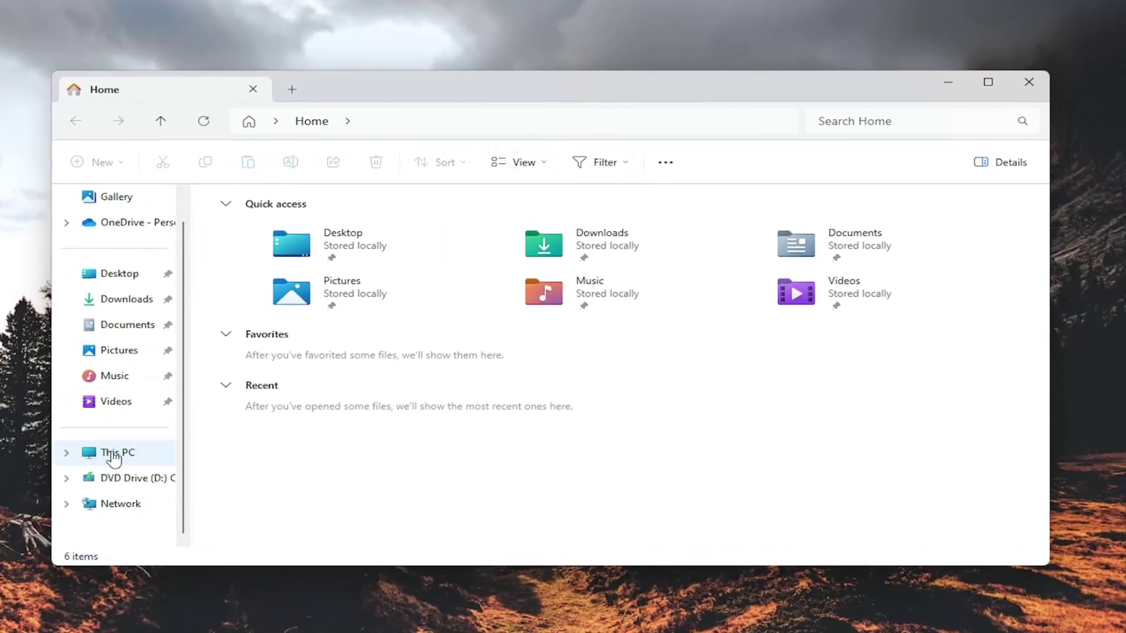
{"action": "left_click", "coordinate": [117, 452]}
{"action": "left_click", "coordinate": [122, 452]}
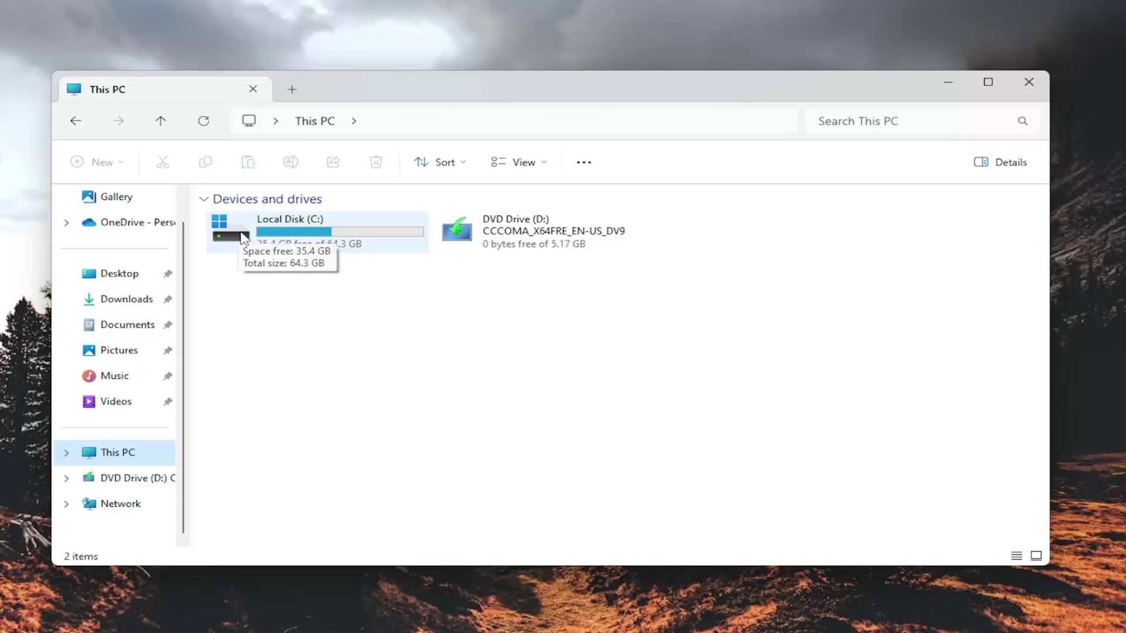
{"action": "double_click", "coordinate": [234, 235]}
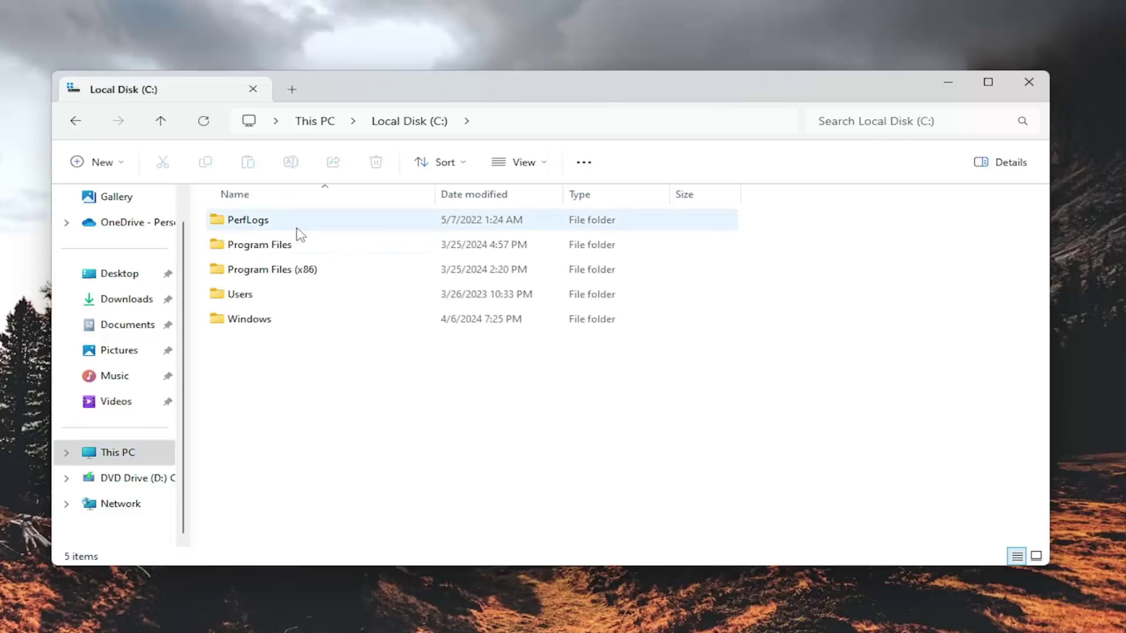
{"action": "double_click", "coordinate": [239, 294]}
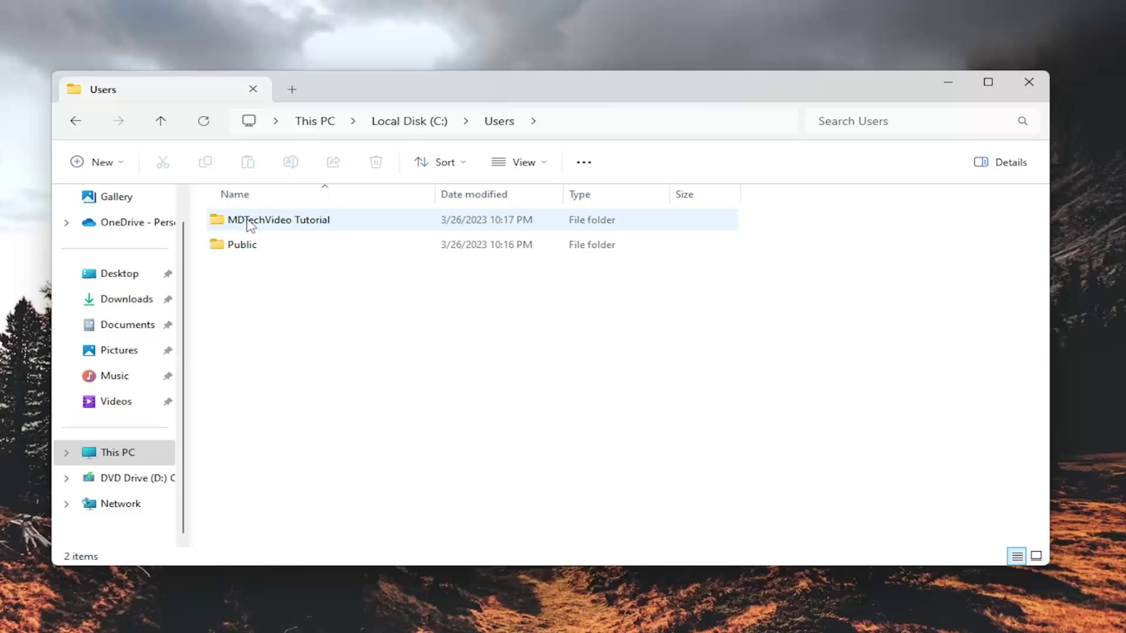
{"action": "double_click", "coordinate": [278, 227]}
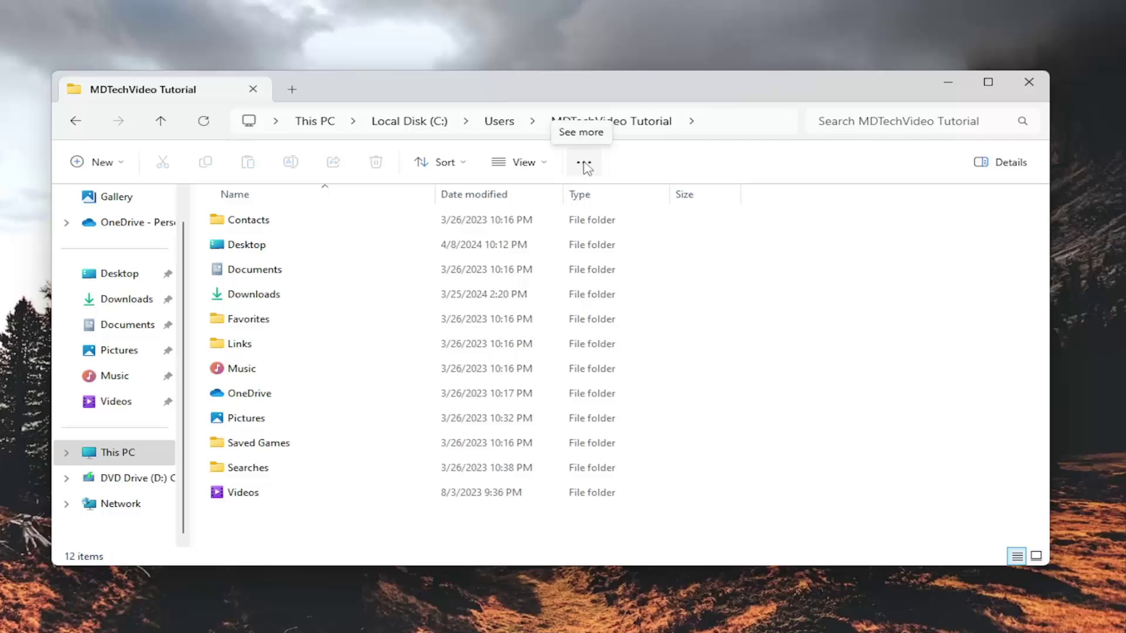
- Turn on 'Show hidden files, folders, and drives' in Folder Options and apply it
{"action": "left_click", "coordinate": [583, 163]}
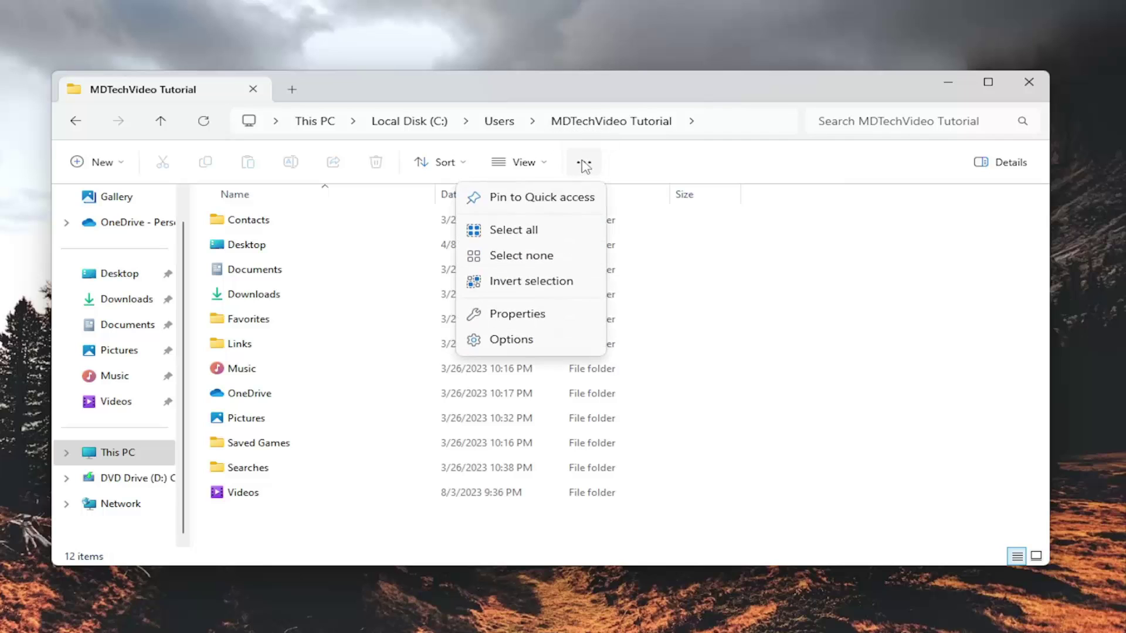
{"action": "left_click", "coordinate": [510, 333]}
{"action": "left_click_drag", "start_coordinate": [326, 215], "coordinate": [502, 154]}
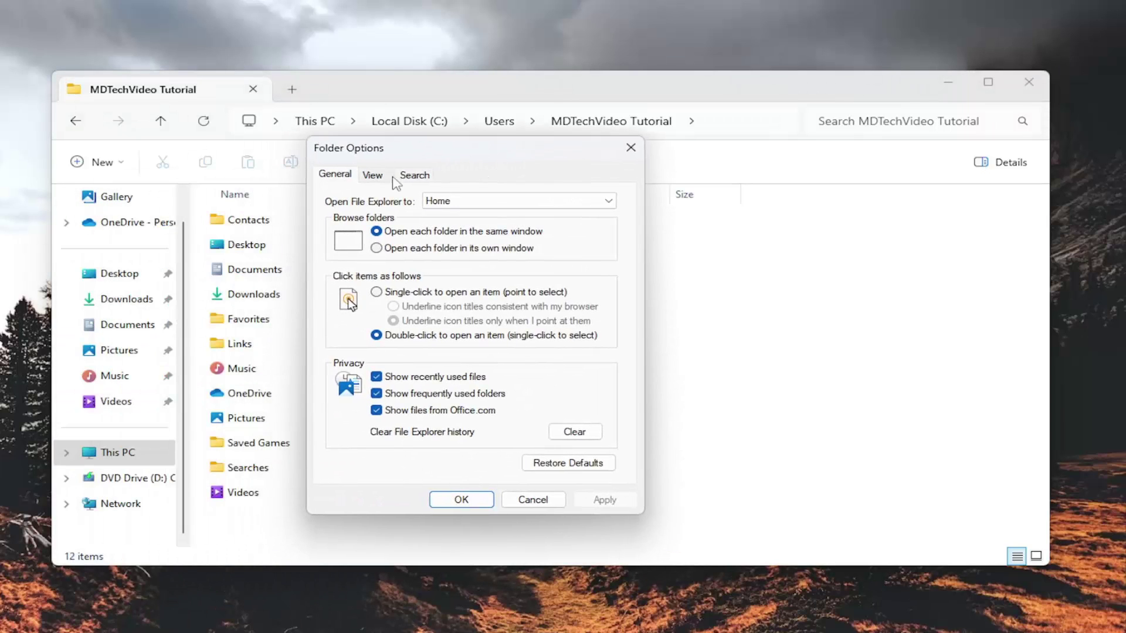
{"action": "left_click", "coordinate": [373, 176]}
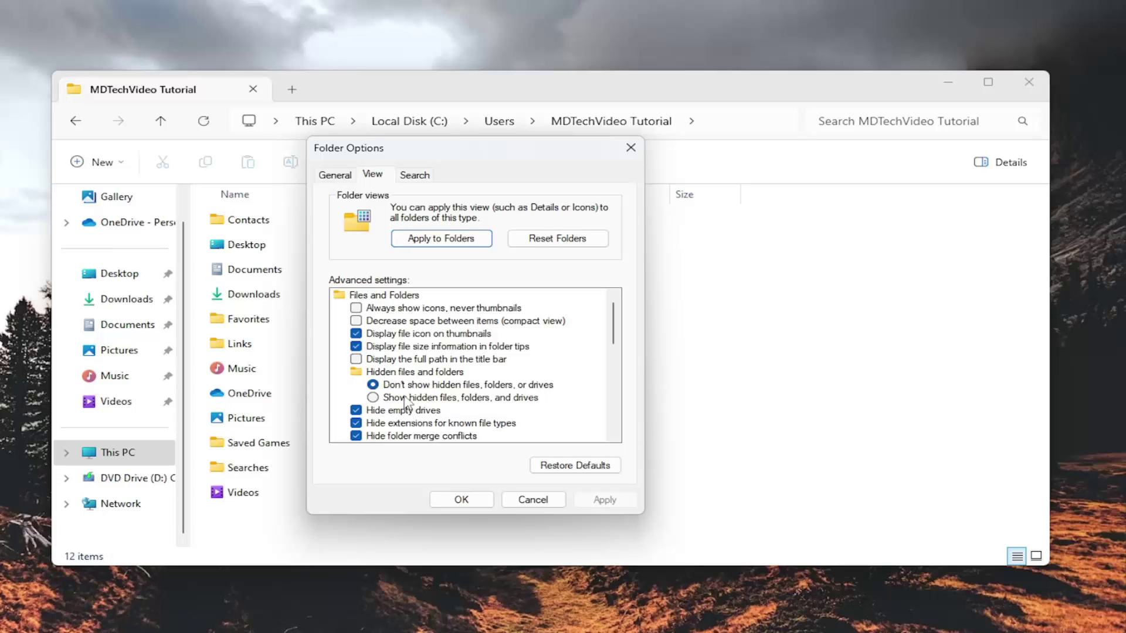
{"action": "left_click", "coordinate": [447, 398]}
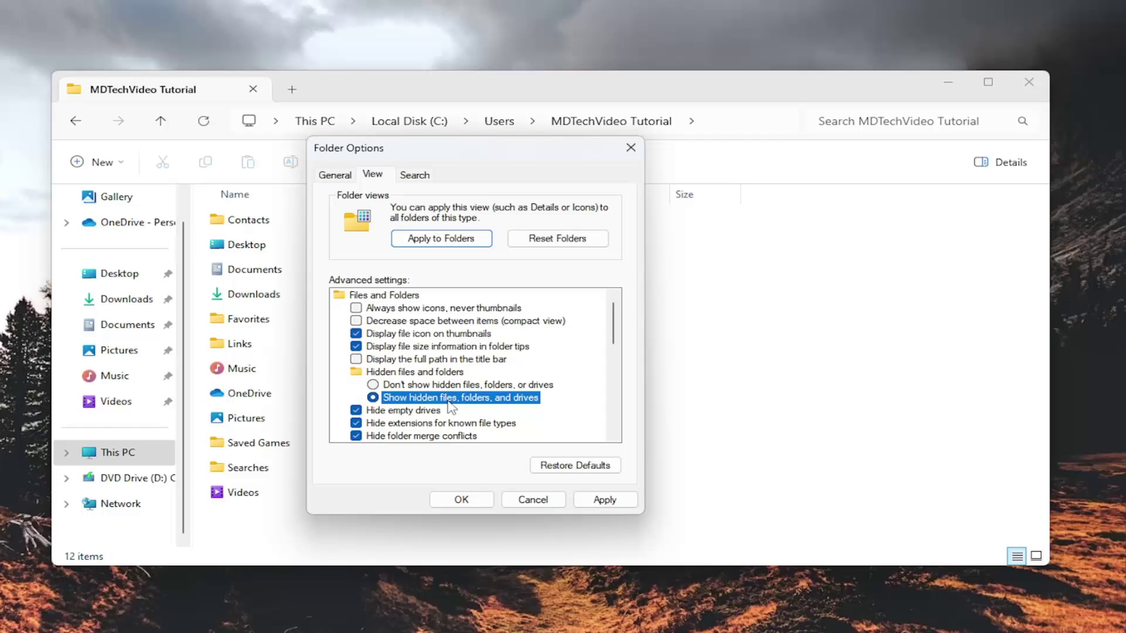
{"action": "left_click", "coordinate": [604, 500]}
{"action": "left_click", "coordinate": [460, 500]}
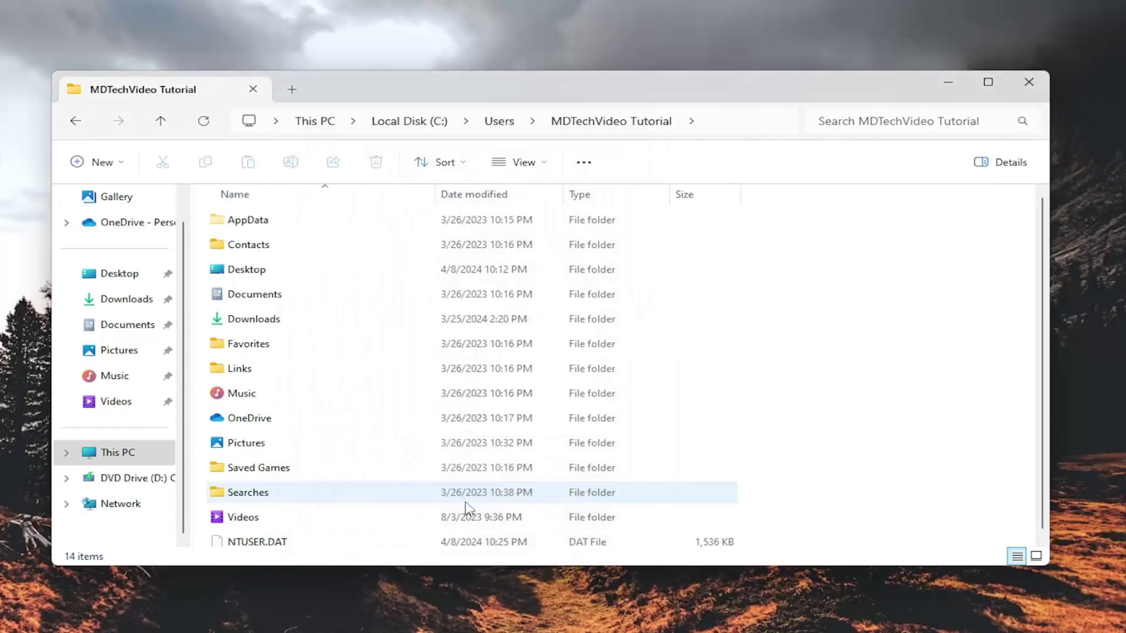
- Open AppData\Roaming\Microsoft\Windows\Recent Items\AutomaticDestinations
{"action": "left_click", "coordinate": [239, 225]}
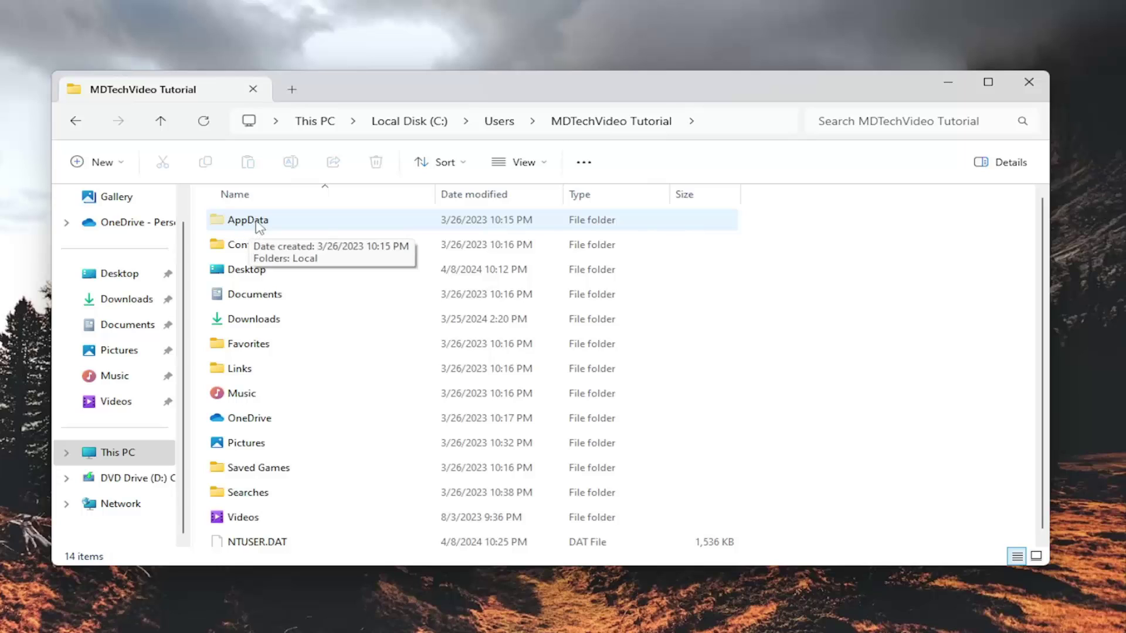
{"action": "double_click", "coordinate": [247, 221]}
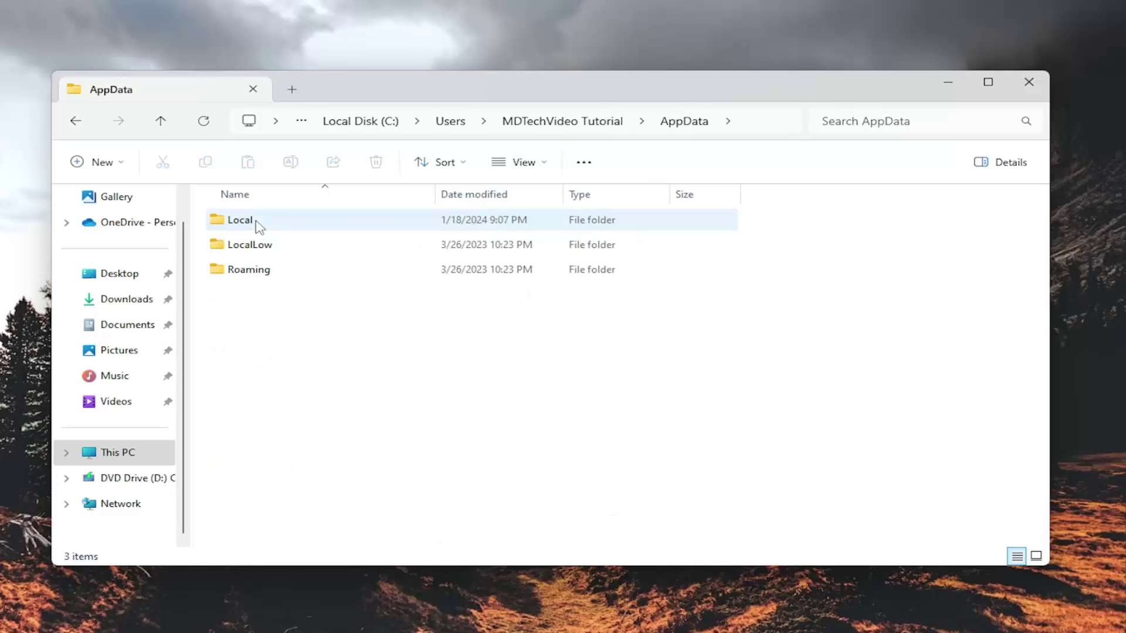
{"action": "double_click", "coordinate": [255, 269]}
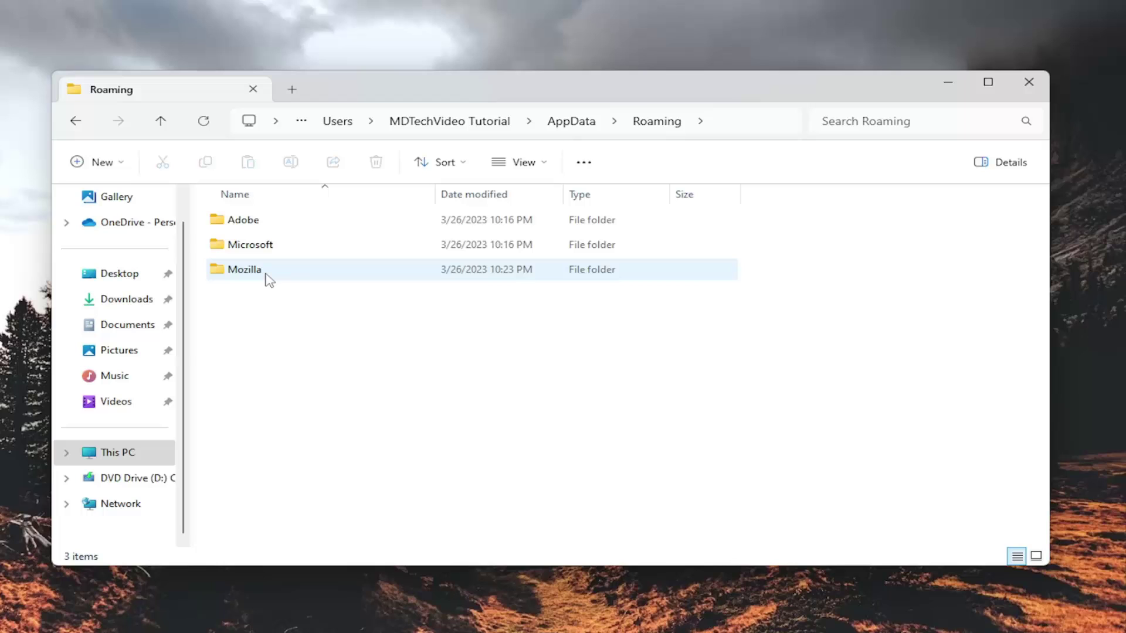
{"action": "double_click", "coordinate": [255, 245]}
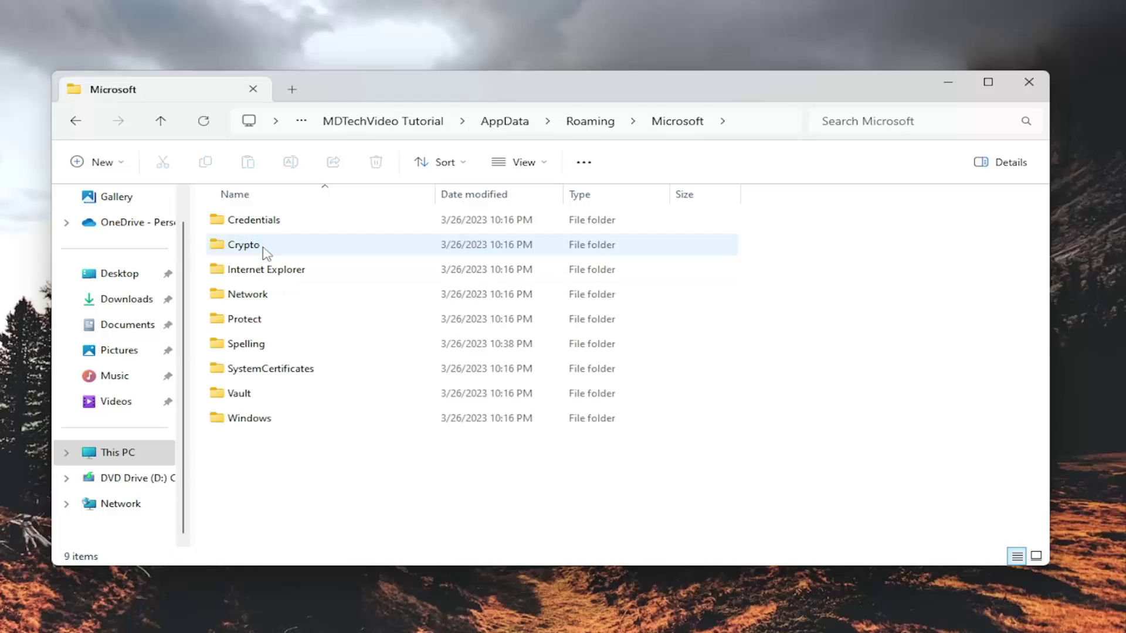
{"action": "double_click", "coordinate": [264, 419]}
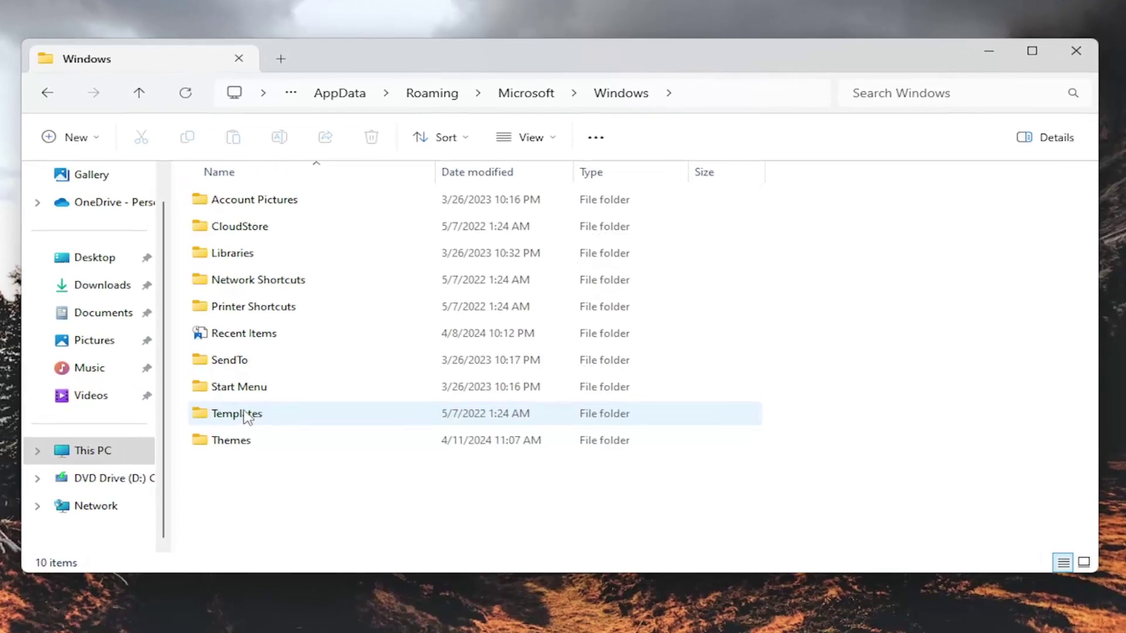
{"action": "left_click", "coordinate": [243, 334]}
{"action": "double_click", "coordinate": [244, 337]}
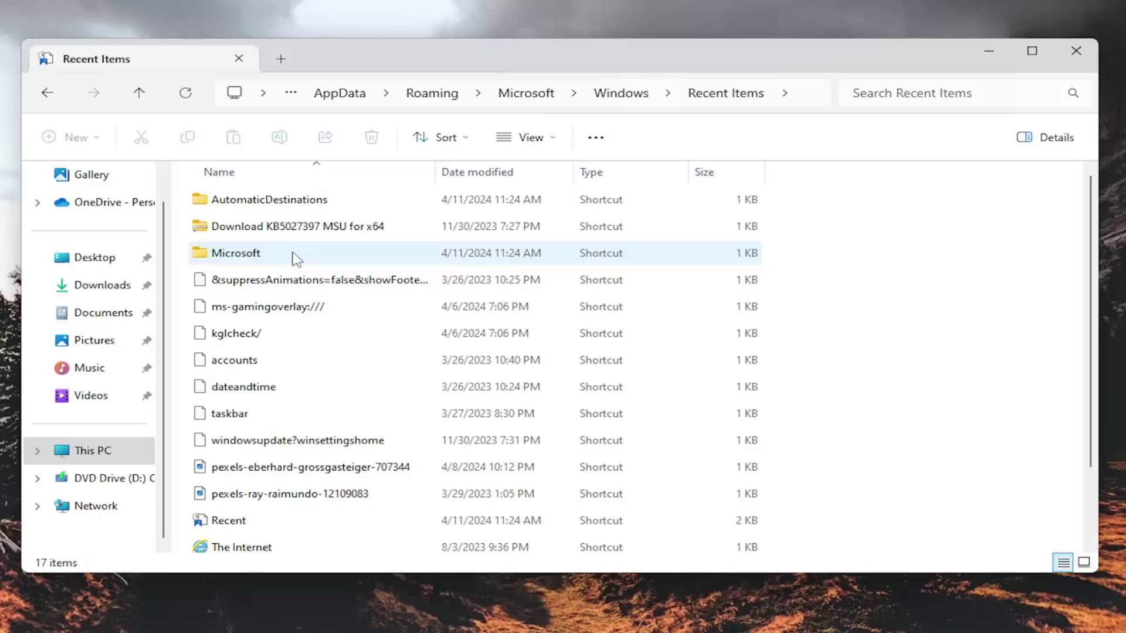
{"action": "double_click", "coordinate": [264, 204]}
- Select all AutomaticDestinations contents, bring up their context menu, then return to Recent Items
{"action": "left_click_drag", "start_coordinate": [720, 447], "coordinate": [358, 255]}
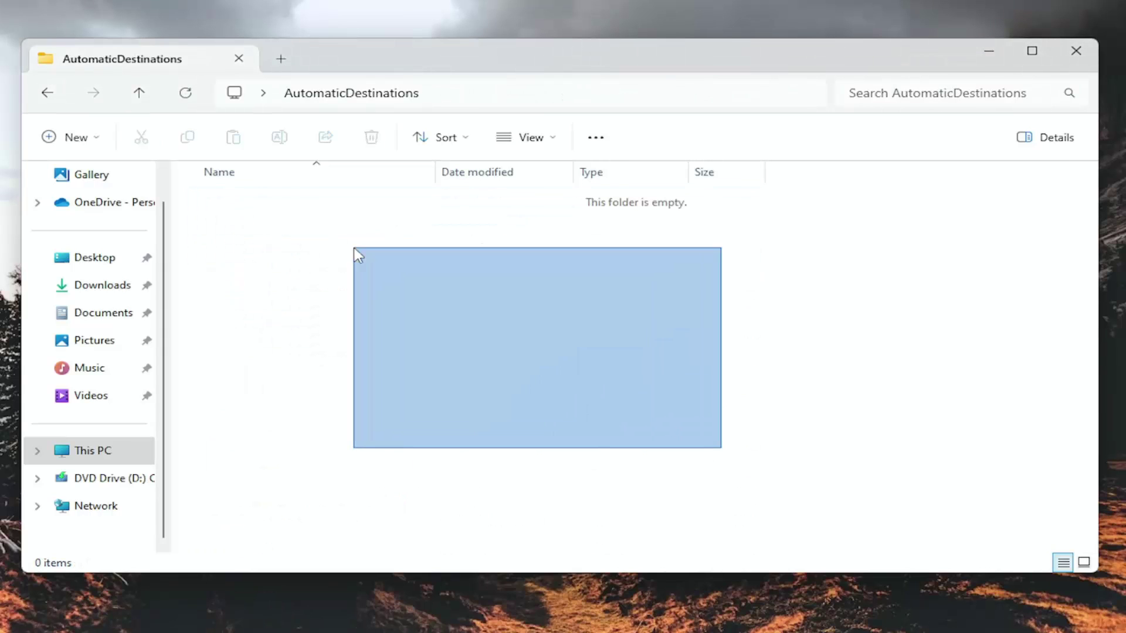
{"action": "right_click", "coordinate": [380, 255]}
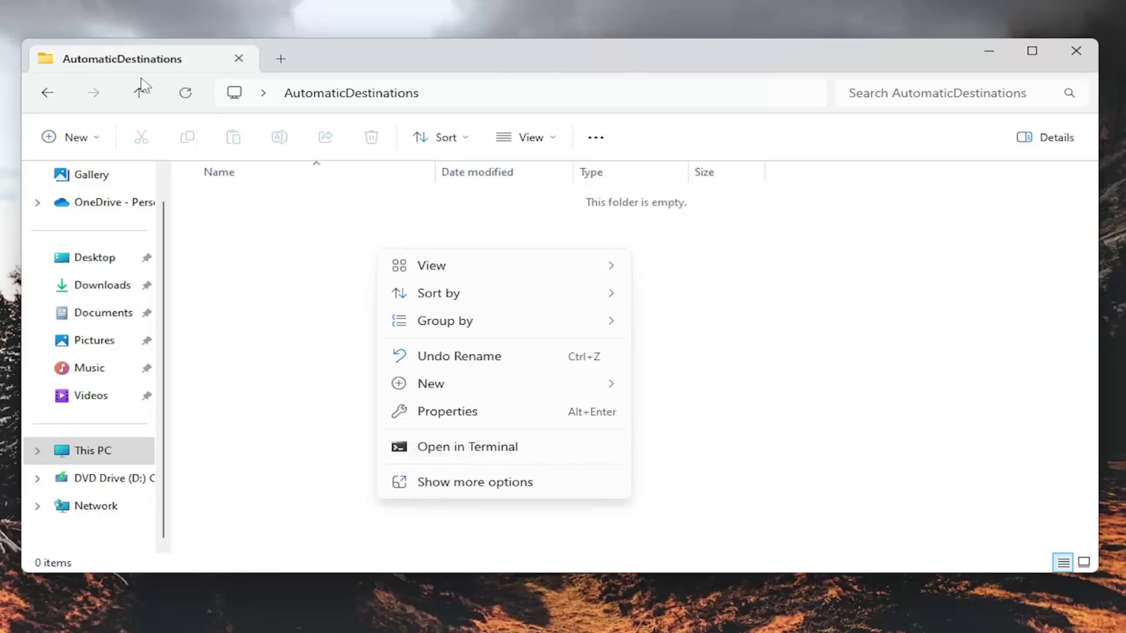
{"action": "left_click", "coordinate": [47, 93]}
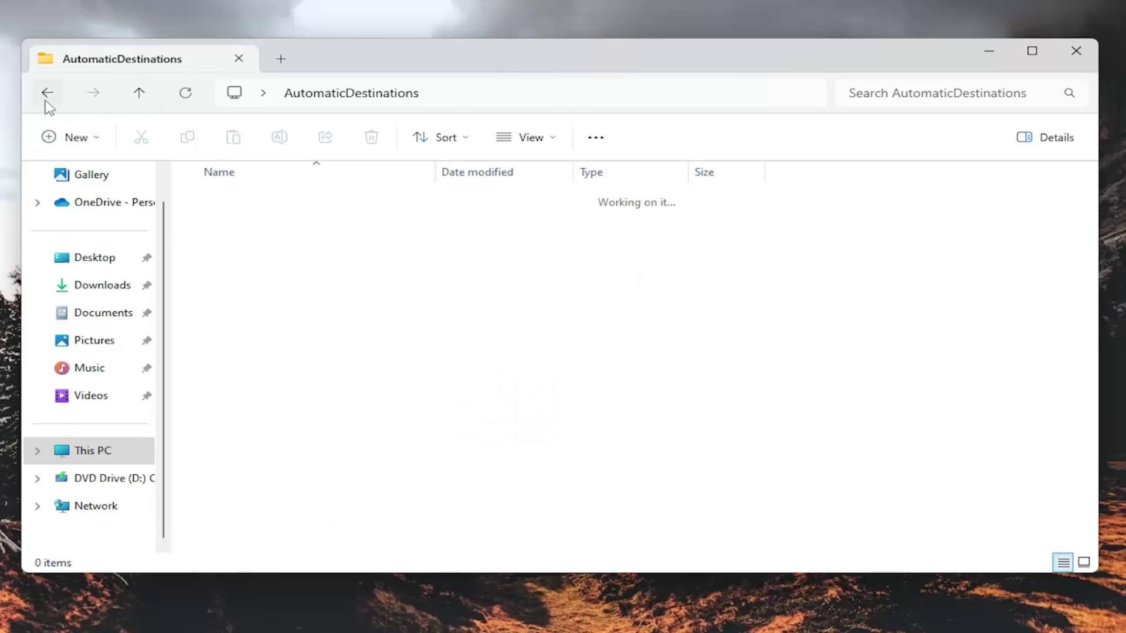